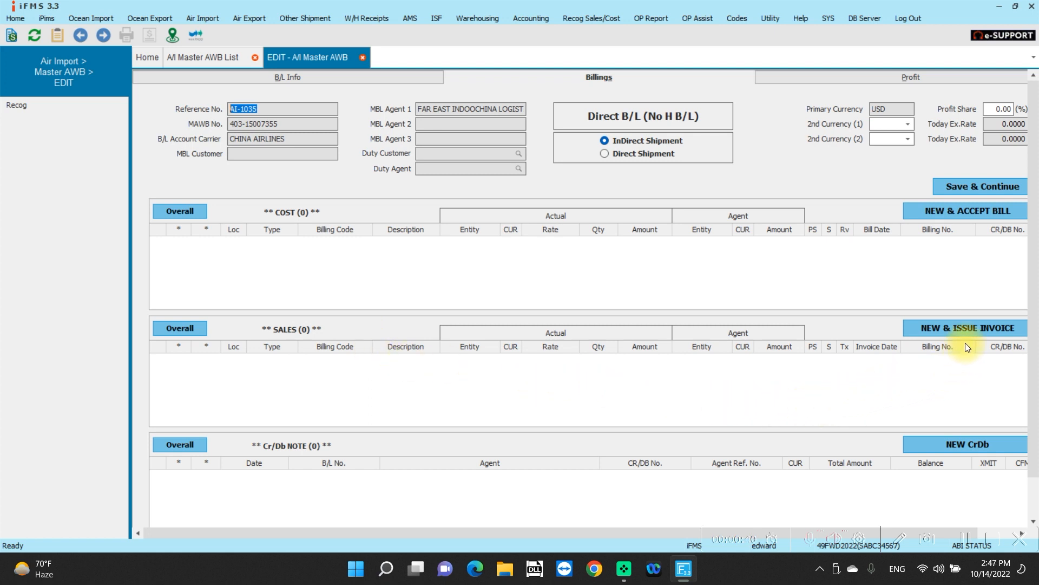
Step: Create a new sales invoice for the master AWB, billed to WORLD'S BEST CUSTOMER
{"action": "left_click", "coordinate": [971, 329]}
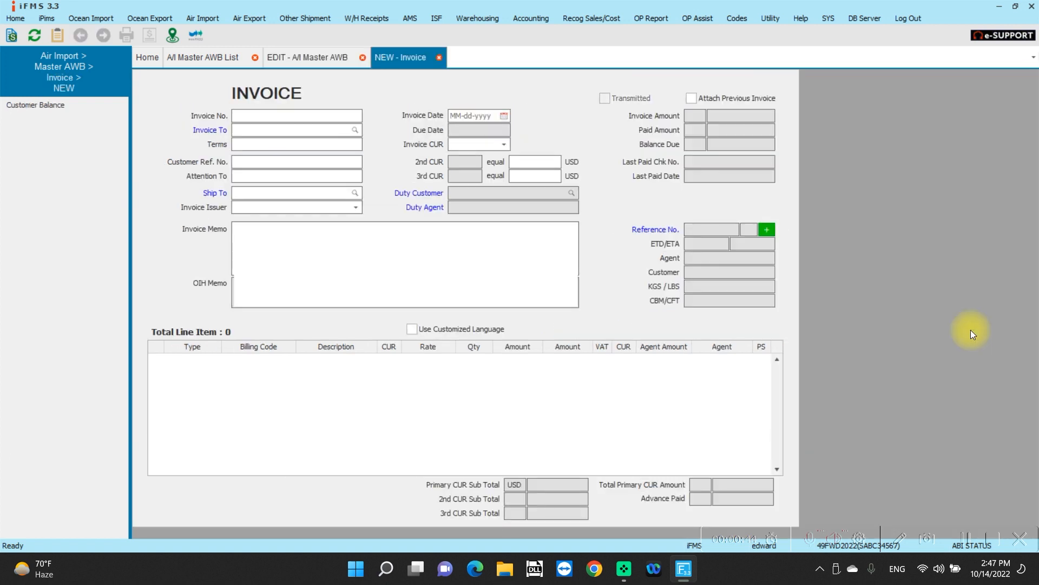
{"action": "left_click", "coordinate": [274, 116]}
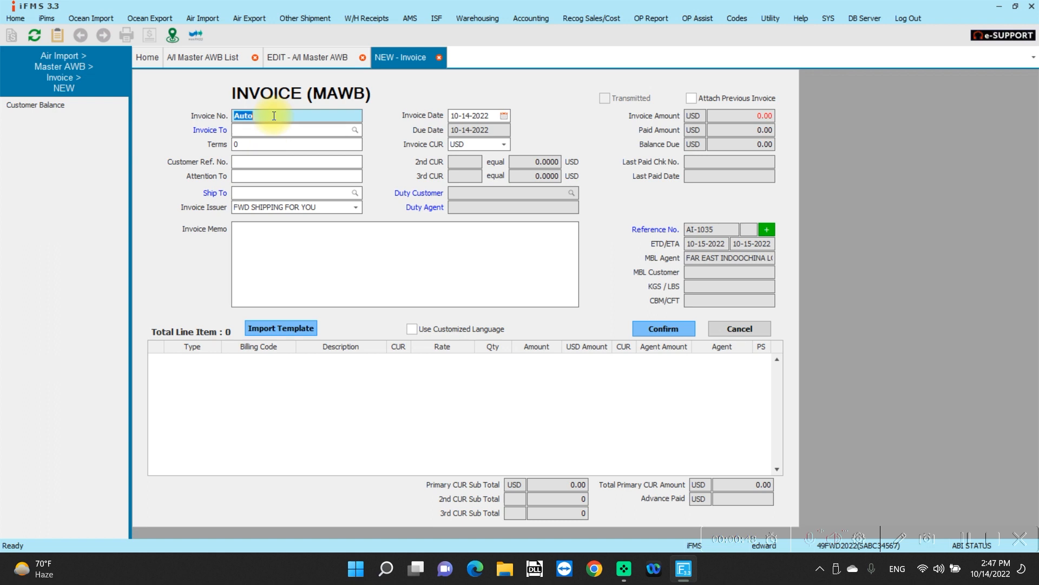
{"action": "left_click", "coordinate": [265, 132]}
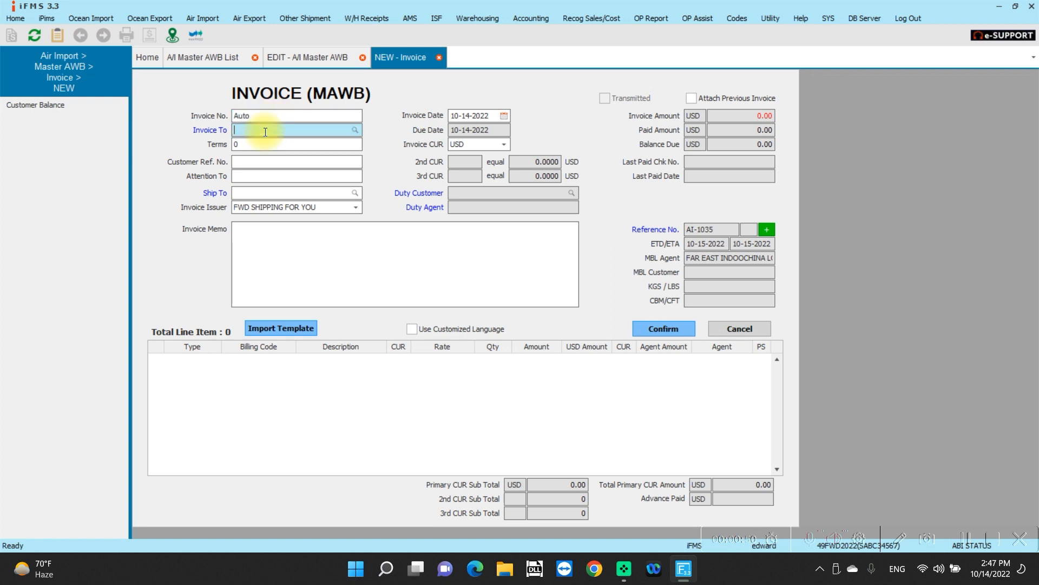
{"action": "type", "text": "WORLD"}
{"action": "key", "text": "Return"}
{"action": "key", "text": "Down"}
{"action": "key", "text": "Return"}
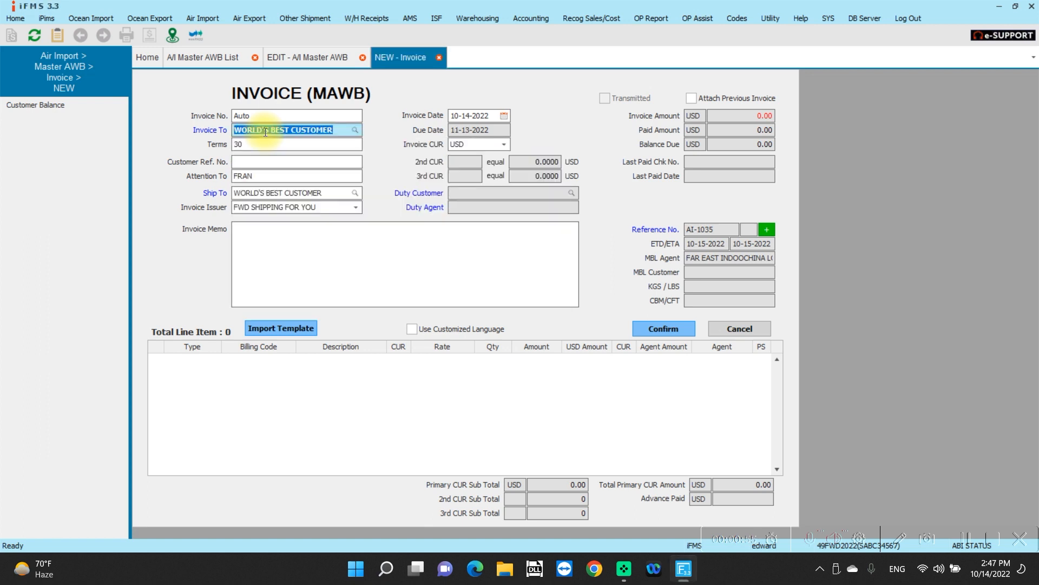
Step: Add a Sales/IDS invoice line with billing code FREIGHT.AI at a rate of 100 USD, quantity 1
{"action": "left_click", "coordinate": [400, 400]}
{"action": "left_click", "coordinate": [254, 362]}
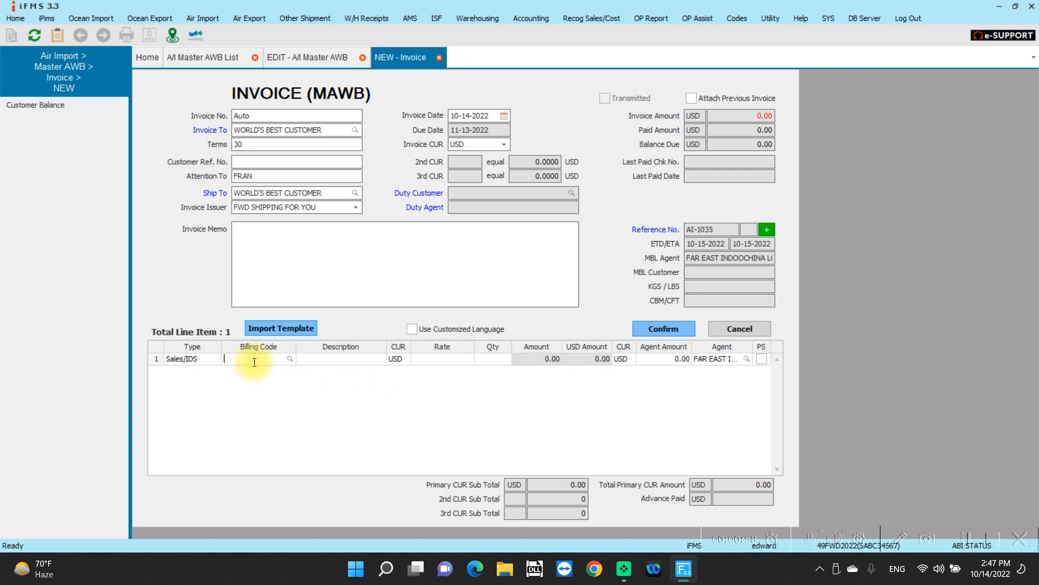
{"action": "type", "text": "FREIGHT"}
{"action": "key", "text": "Return"}
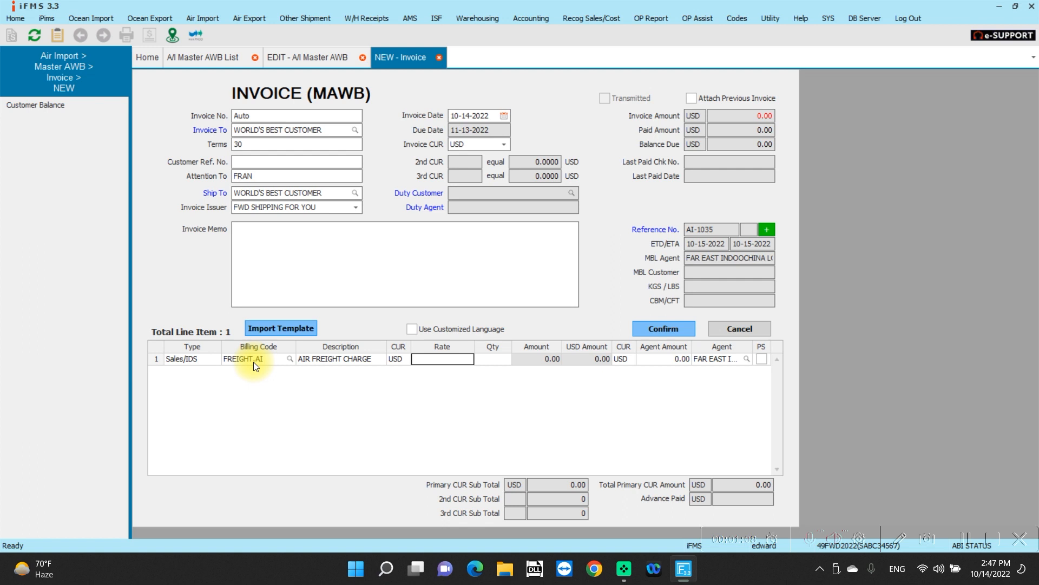
{"action": "type", "text": "100"}
{"action": "key", "text": "Tab"}
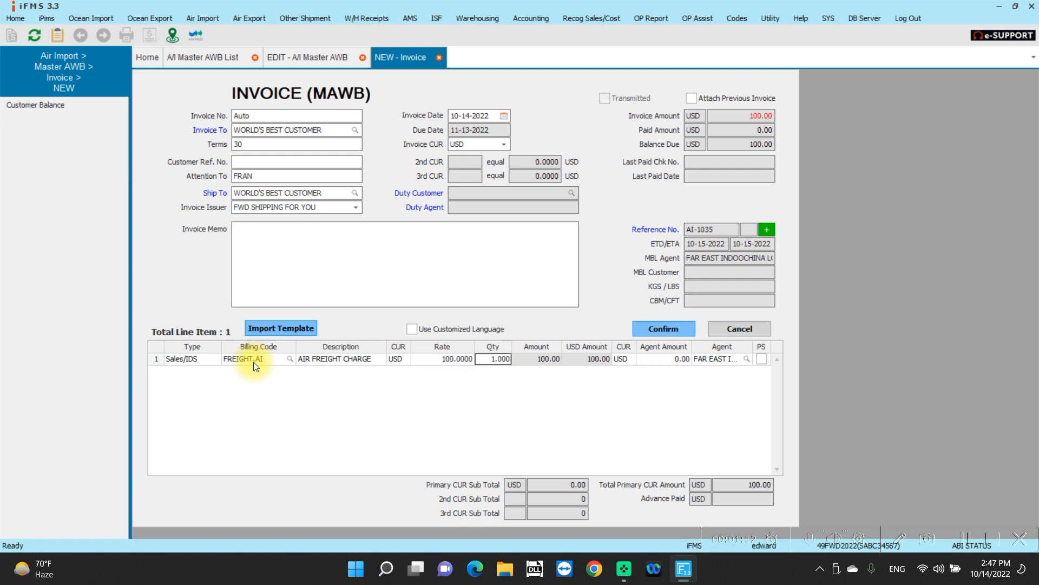
{"action": "key", "text": "Tab"}
{"action": "key", "text": "Tab"}
{"action": "key", "text": "Tab"}
{"action": "key", "text": "Tab"}
{"action": "key", "text": "Tab"}
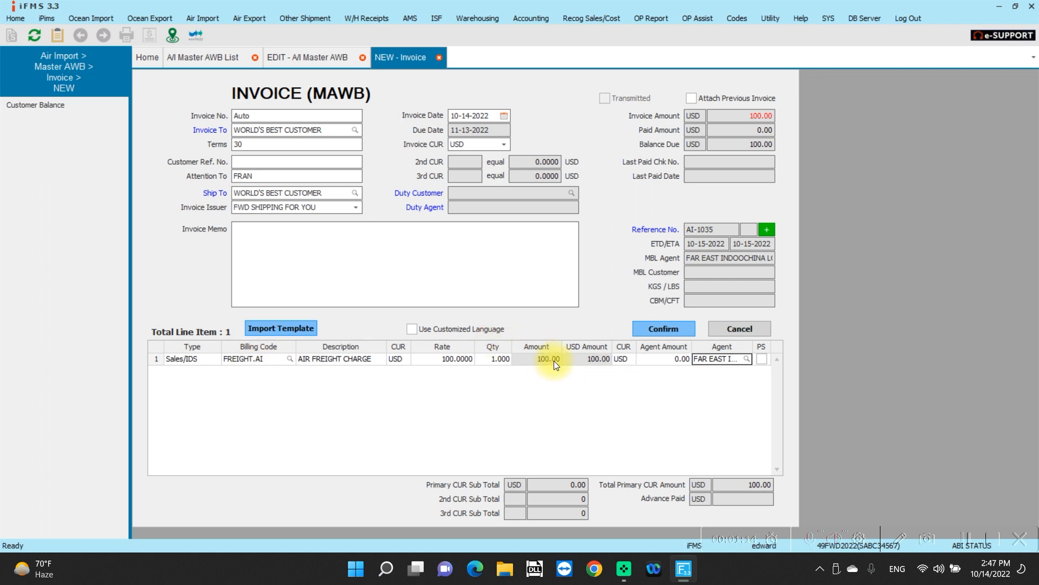
Step: Add a second invoice line with billing code DOCUMENT.AI at a rate of 25 USD, quantity 1
{"action": "key", "text": "Tab"}
{"action": "type", "text": "DOCU"}
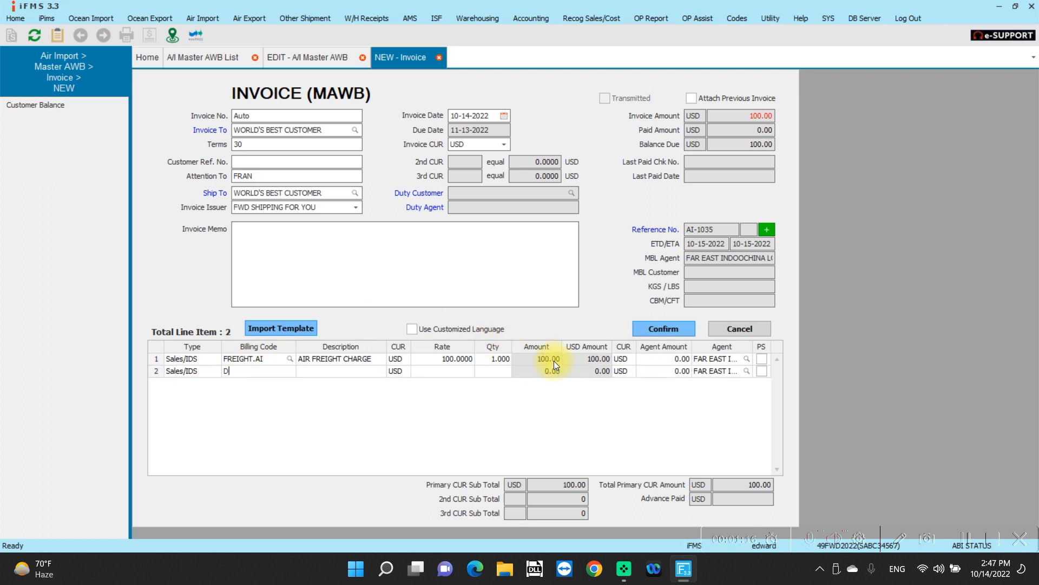
{"action": "key", "text": "Tab"}
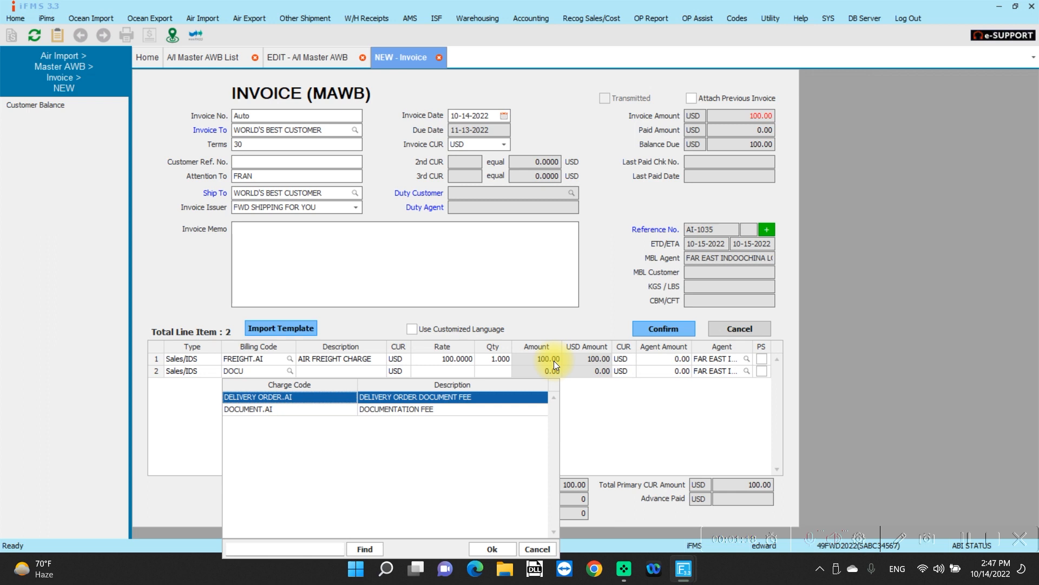
{"action": "key", "text": "Down"}
{"action": "key", "text": "Return"}
{"action": "key", "text": "Tab"}
{"action": "key", "text": "Tab"}
{"action": "type", "text": "25"}
{"action": "key", "text": "Tab"}
{"action": "key", "text": "Tab"}
{"action": "key", "text": "Tab"}
{"action": "key", "text": "Tab"}
{"action": "key", "text": "Tab"}
{"action": "key", "text": "Tab"}
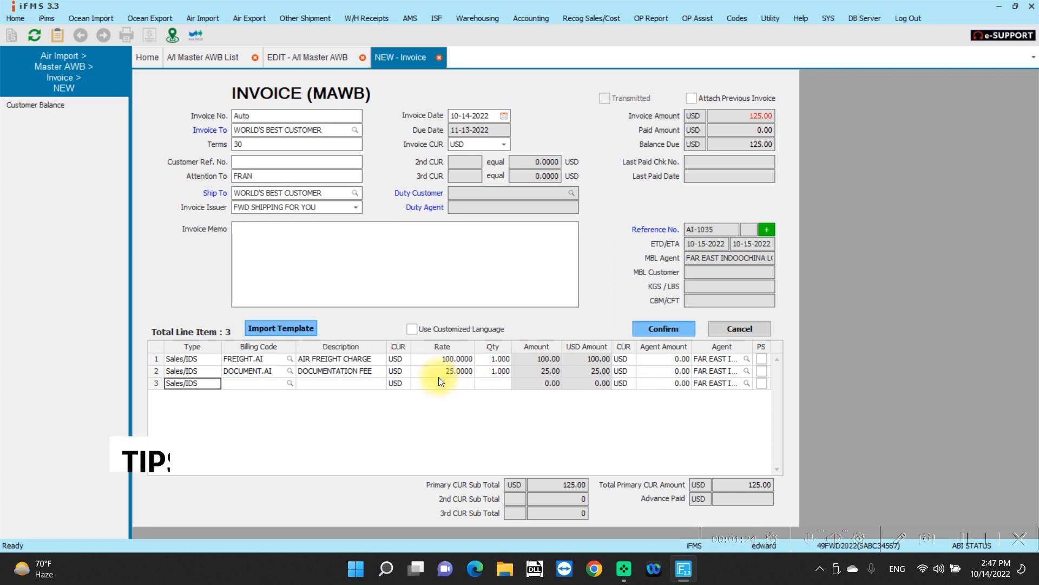
Step: Keep the blank third line's type as Sales/IDS, then confirm and save the invoice
{"action": "left_click", "coordinate": [202, 383]}
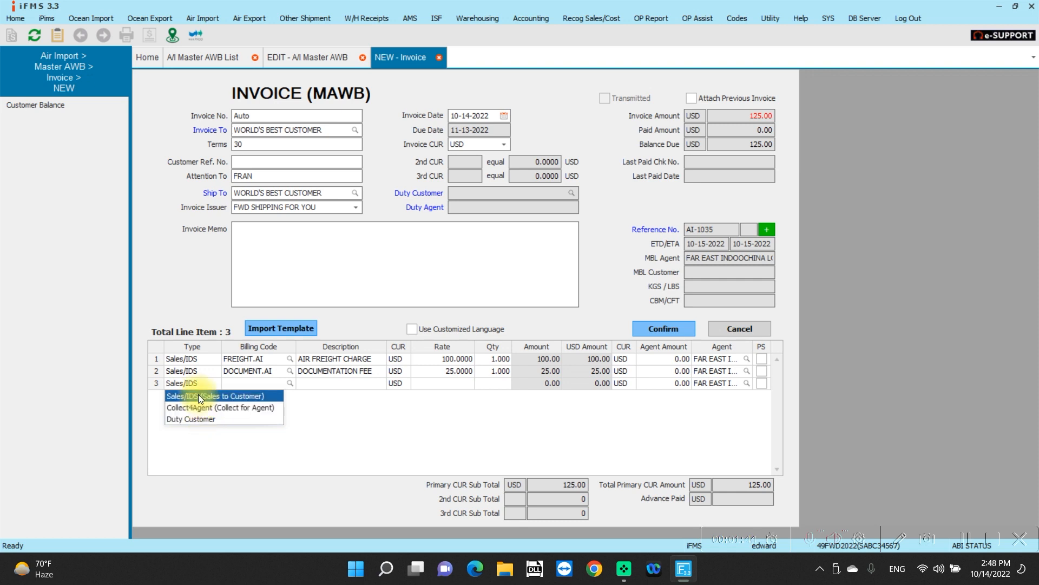
{"action": "left_click", "coordinate": [198, 396]}
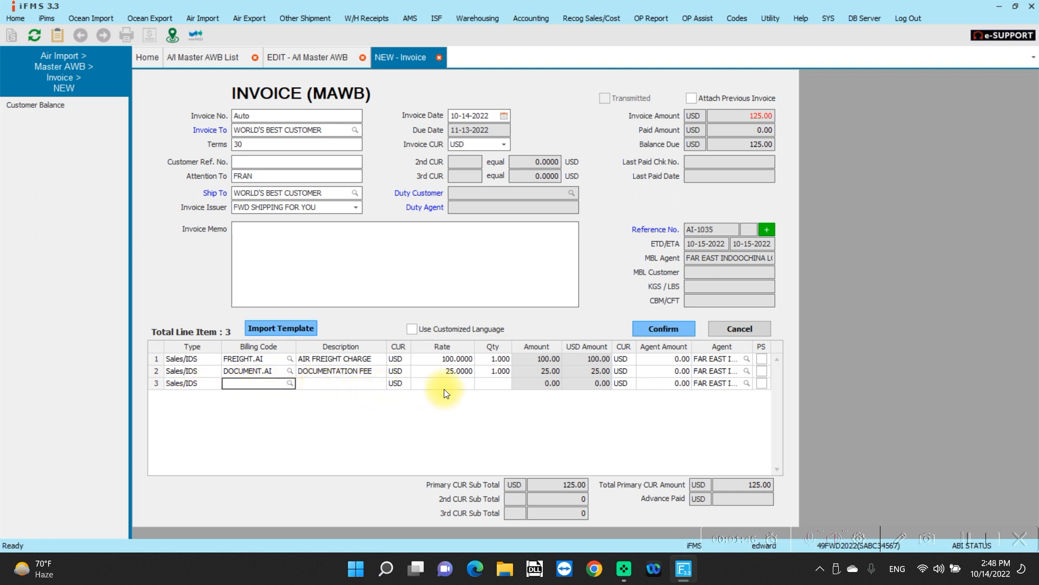
{"action": "left_click", "coordinate": [661, 331]}
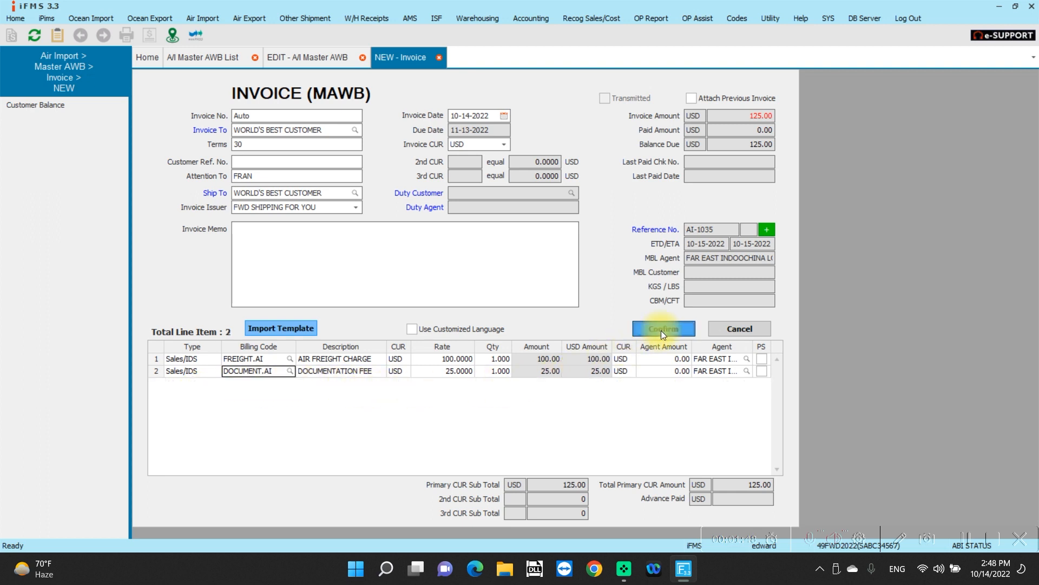
{"action": "left_click", "coordinate": [478, 305]}
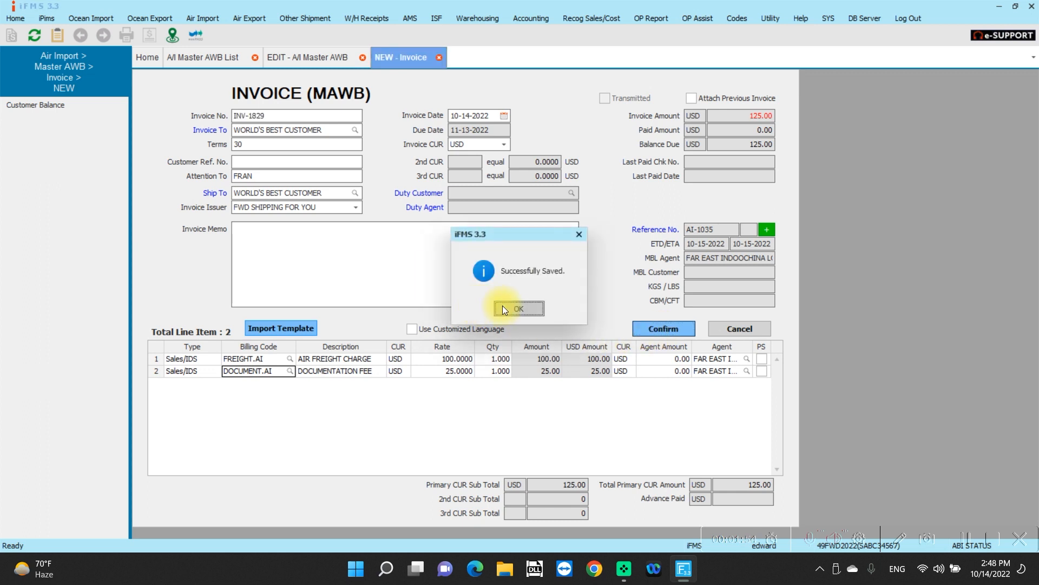
{"action": "left_click", "coordinate": [504, 307]}
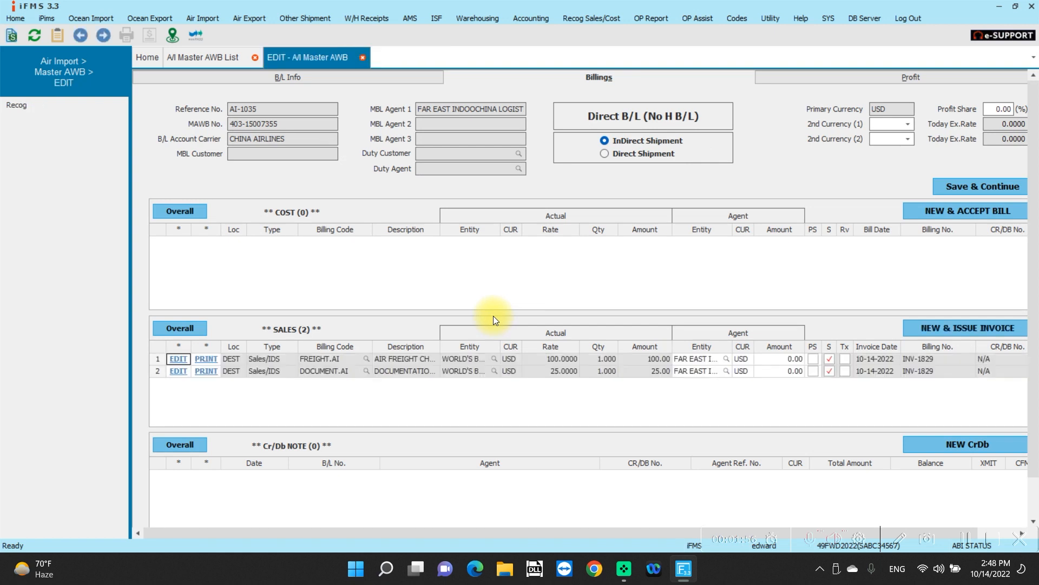
Step: Open the saved invoice's print preview and e-mail it to the customer's ACCT department contact
{"action": "left_click", "coordinate": [206, 371]}
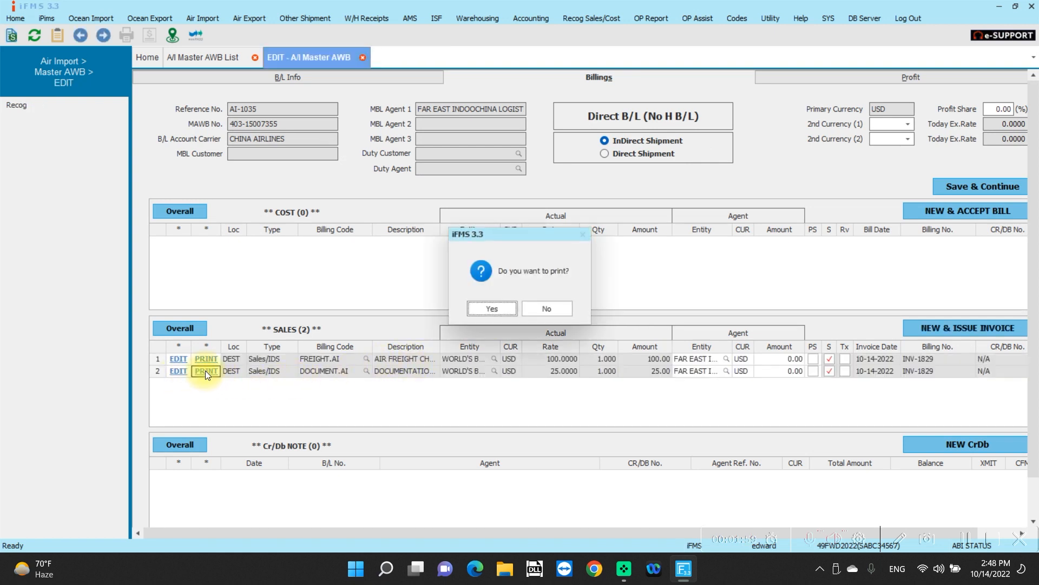
{"action": "left_click", "coordinate": [491, 309]}
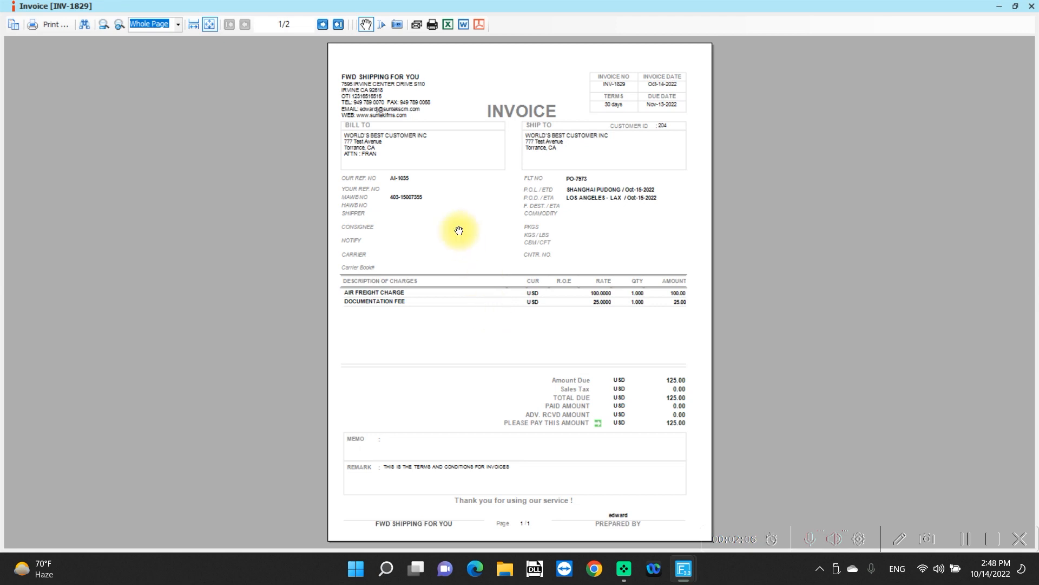
{"action": "left_click", "coordinate": [417, 24]}
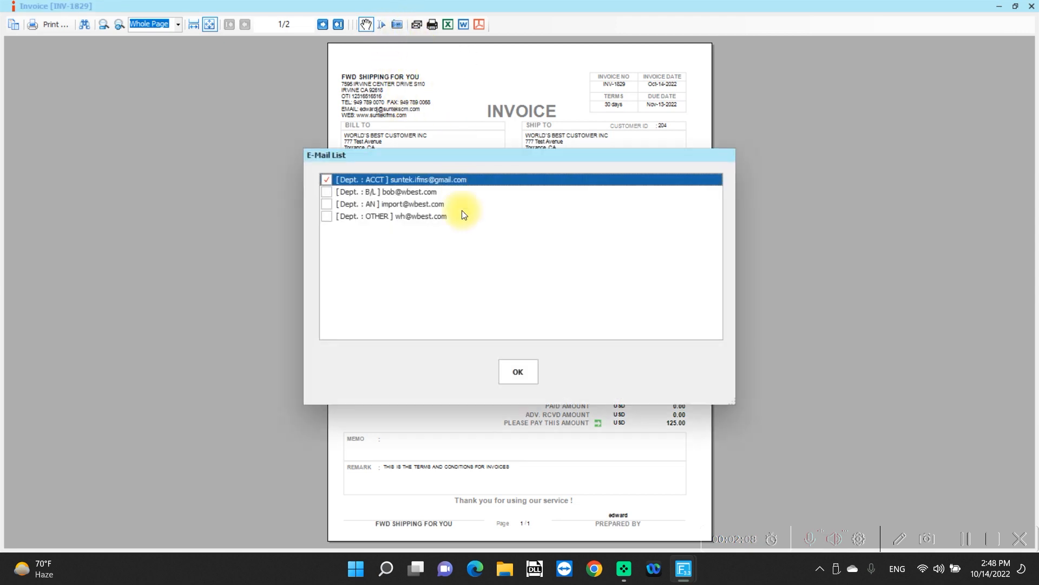
{"action": "left_click", "coordinate": [514, 375]}
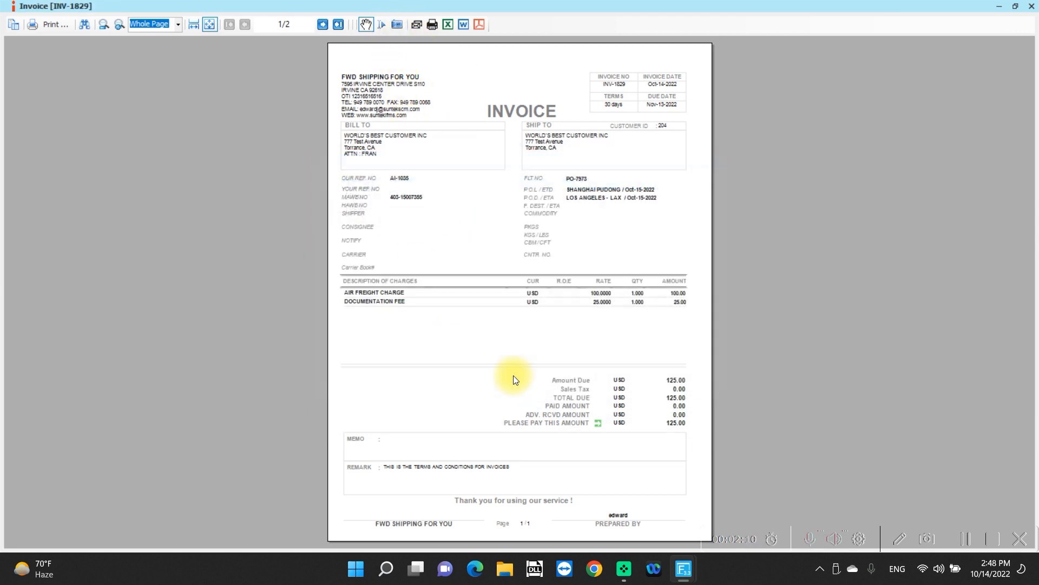
{"action": "left_click", "coordinate": [553, 532]}
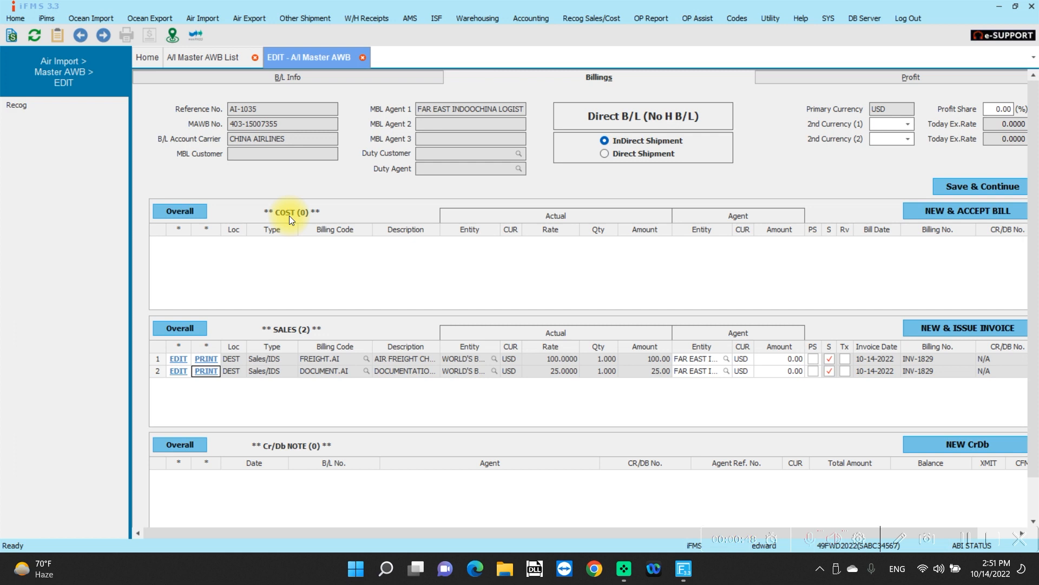
Step: Create a new cost bill for the master AWB with bill number CHINA AIR 0223333
{"action": "left_click", "coordinate": [963, 211]}
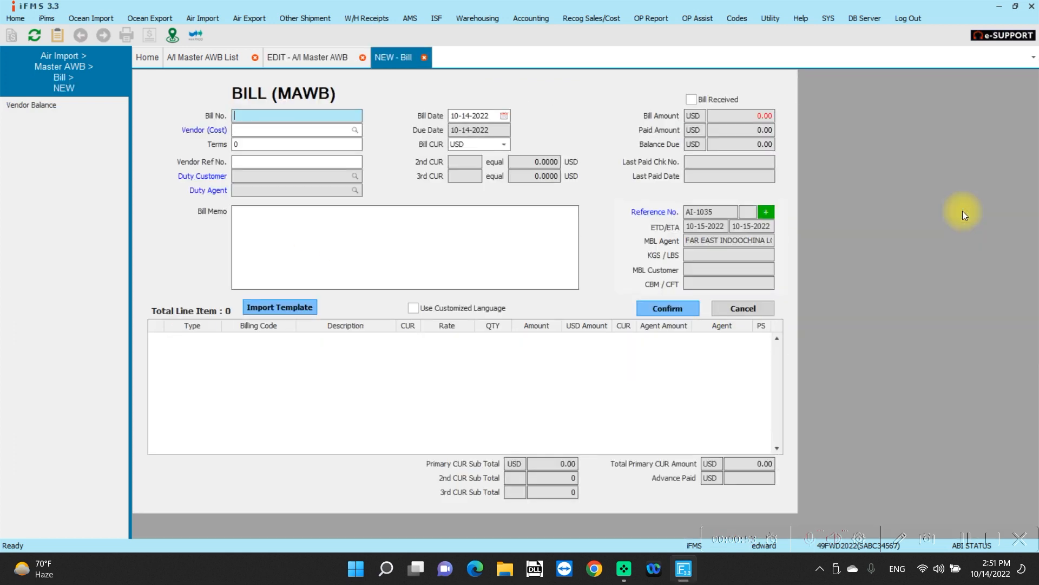
{"action": "type", "text": "CHINA"}
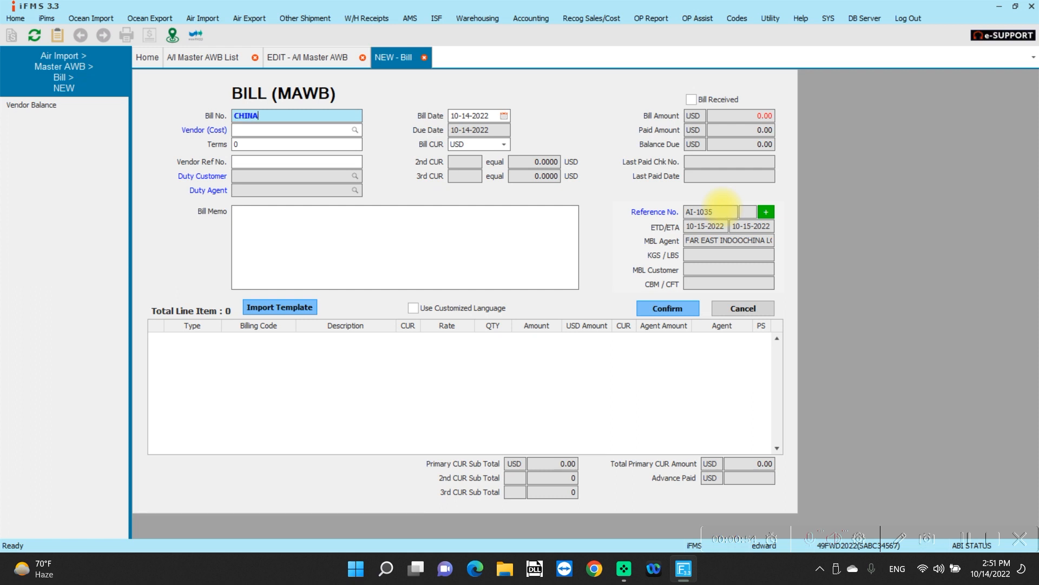
{"action": "key", "text": "BackSpace"}
{"action": "key", "text": "BackSpace"}
{"action": "key", "text": "BackSpace"}
{"action": "key", "text": "BackSpace"}
{"action": "key", "text": "BackSpace"}
{"action": "type", "text": "CHINA AIR 0223333"}
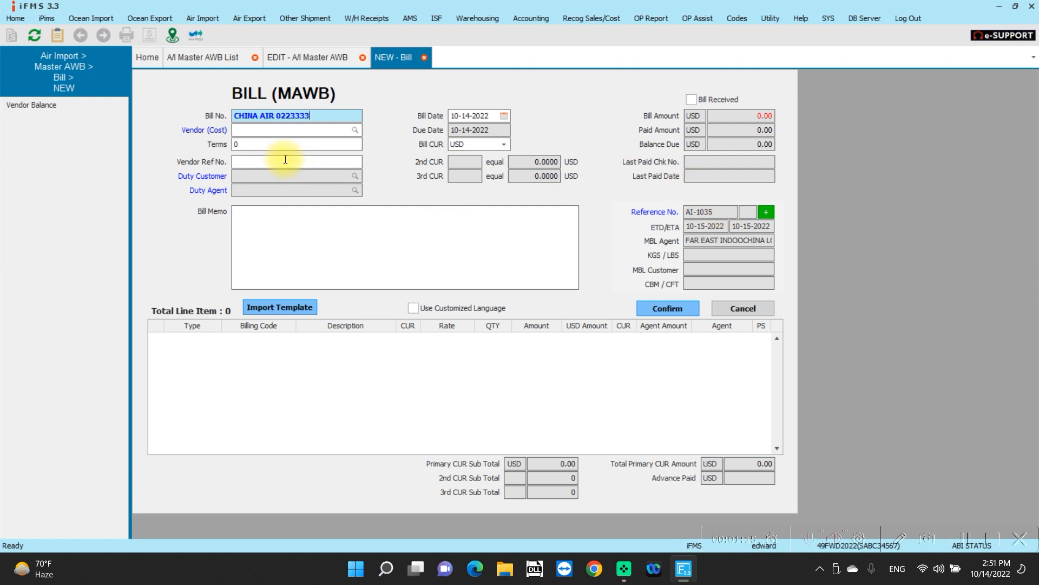
Step: Set the bill's cost vendor to CHINA AIRLINES
{"action": "left_click", "coordinate": [266, 134]}
{"action": "type", "text": "CHINA"}
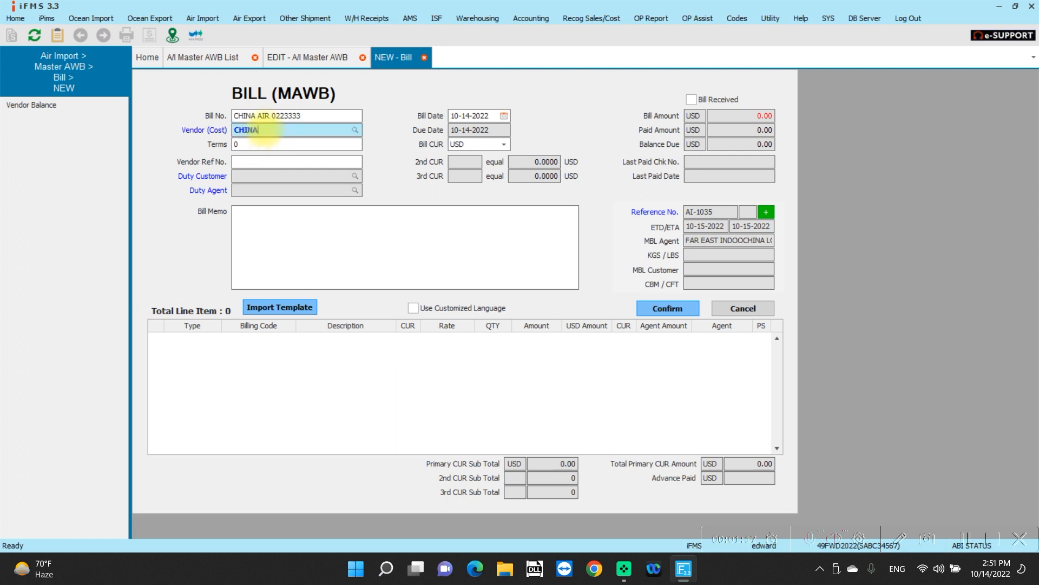
{"action": "key", "text": "Return"}
{"action": "key", "text": "Return"}
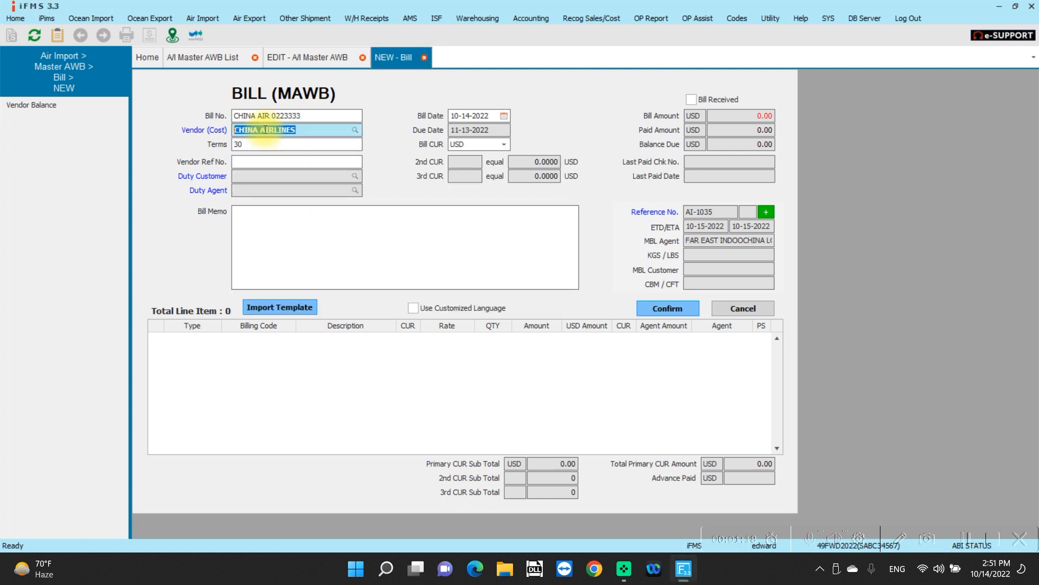
Step: Add a Cost/IDS bill line with billing code FREIGHT.AI at a rate of 80 USD, quantity 1
{"action": "left_click", "coordinate": [300, 375]}
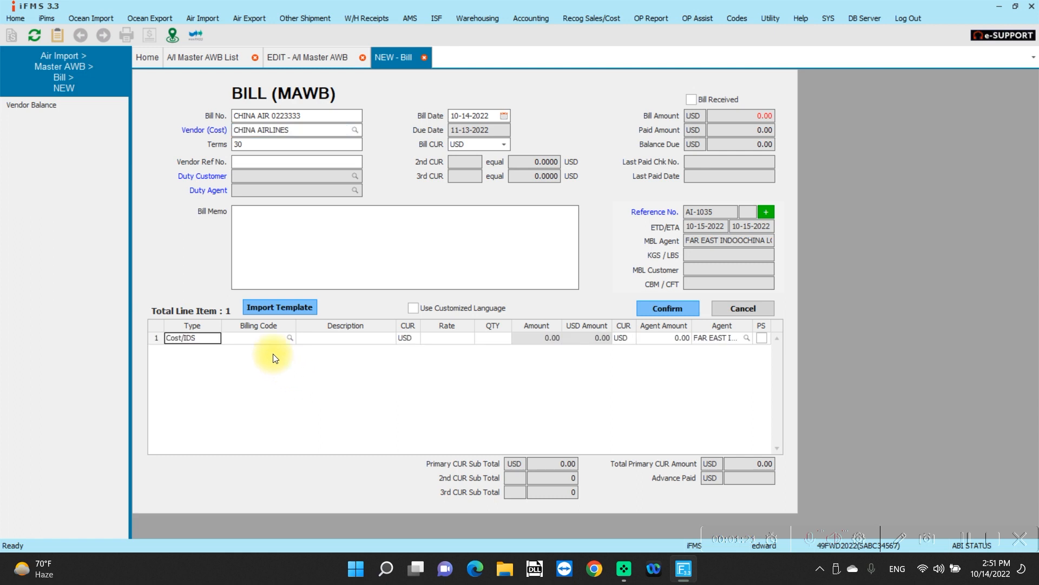
{"action": "left_click", "coordinate": [263, 339]}
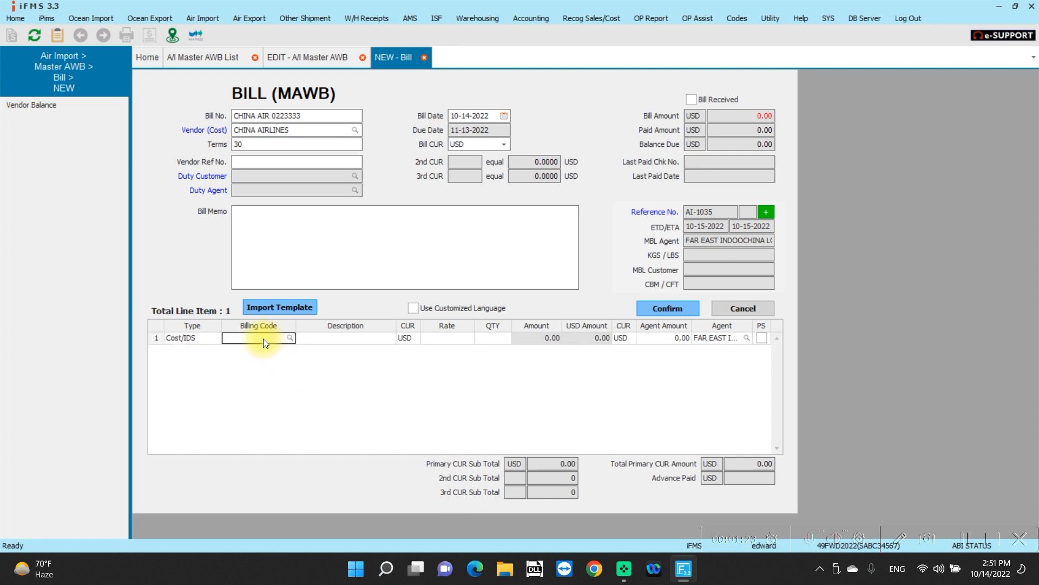
{"action": "type", "text": "FRE"}
{"action": "key", "text": "Tab"}
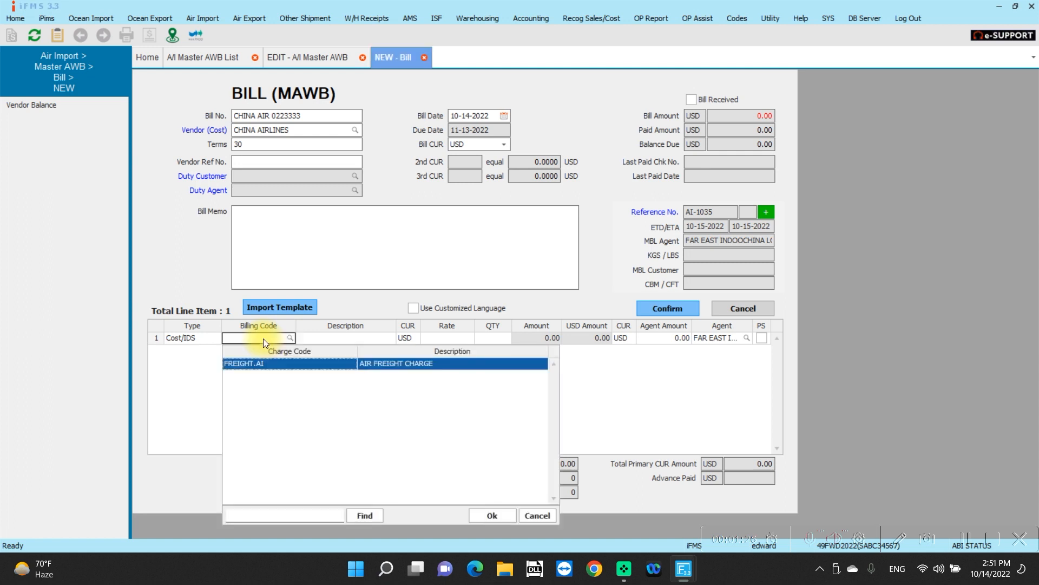
{"action": "key", "text": "Return"}
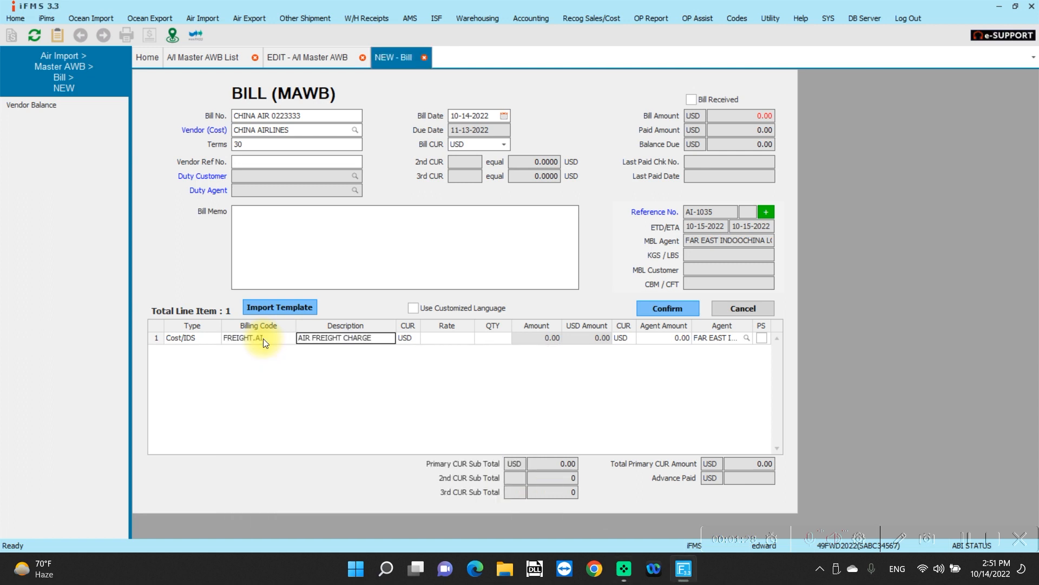
{"action": "key", "text": "Tab"}
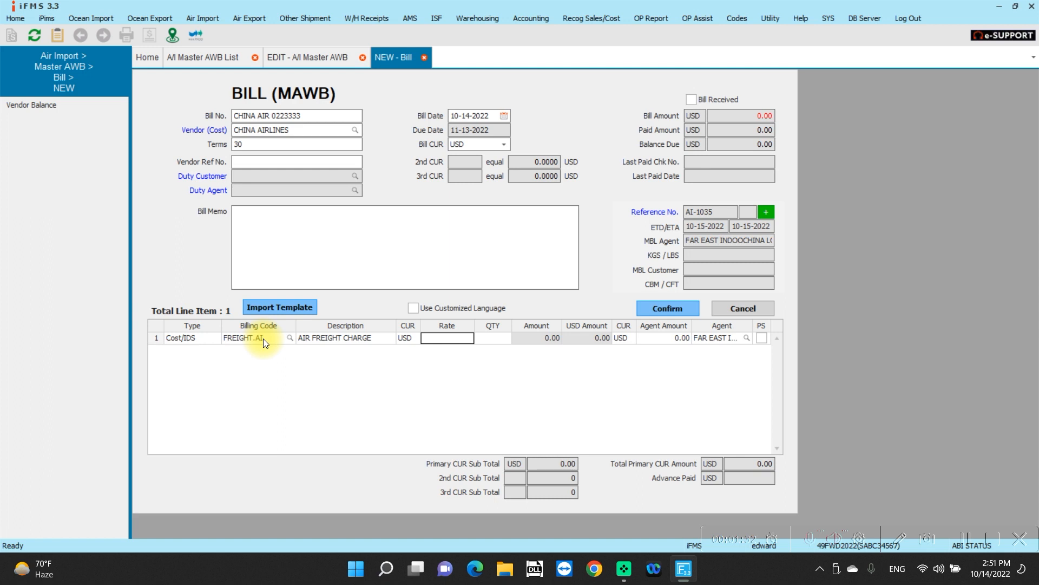
{"action": "type", "text": "80"}
{"action": "key", "text": "Tab"}
Step: Add a second bill line with billing code DOCUMENT.AI at a rate of 10 USD, then confirm and save the bill
{"action": "key", "text": "Tab"}
{"action": "key", "text": "Tab"}
{"action": "key", "text": "Tab"}
{"action": "key", "text": "Tab"}
{"action": "key", "text": "Tab"}
{"action": "key", "text": "Tab"}
{"action": "key", "text": "Tab"}
{"action": "type", "text": "DOC"}
{"action": "key", "text": "Tab"}
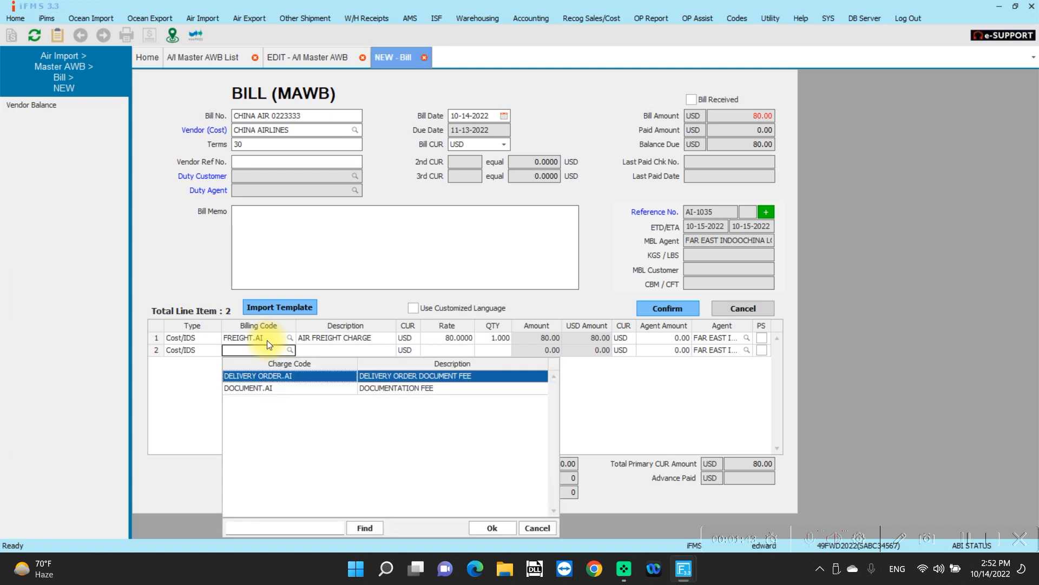
{"action": "key", "text": "Down"}
{"action": "key", "text": "Return"}
{"action": "key", "text": "Tab"}
{"action": "key", "text": "Tab"}
{"action": "type", "text": "10"}
{"action": "key", "text": "Tab"}
{"action": "key", "text": "Tab"}
{"action": "key", "text": "Tab"}
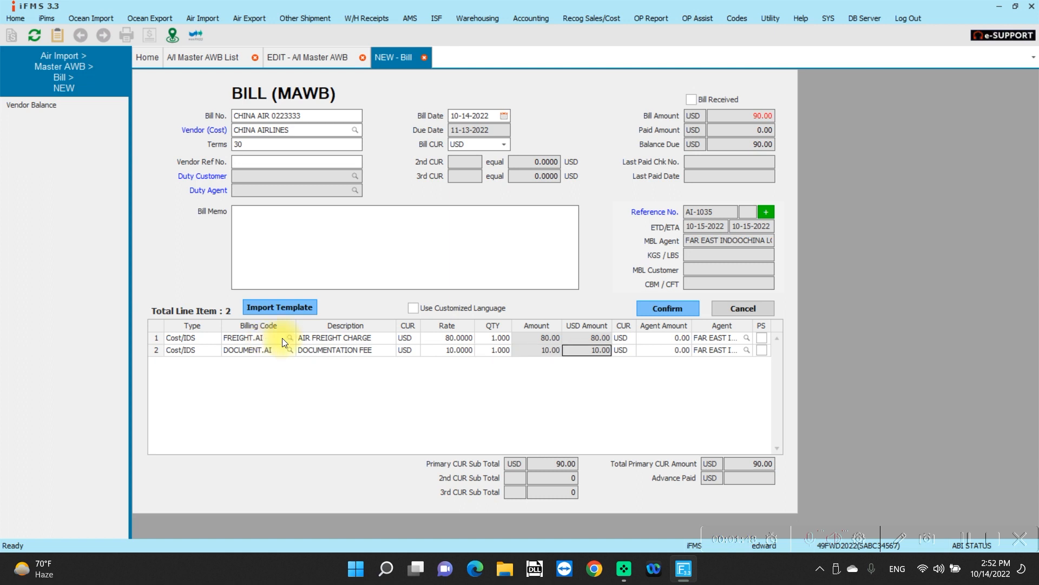
{"action": "left_click", "coordinate": [657, 308]}
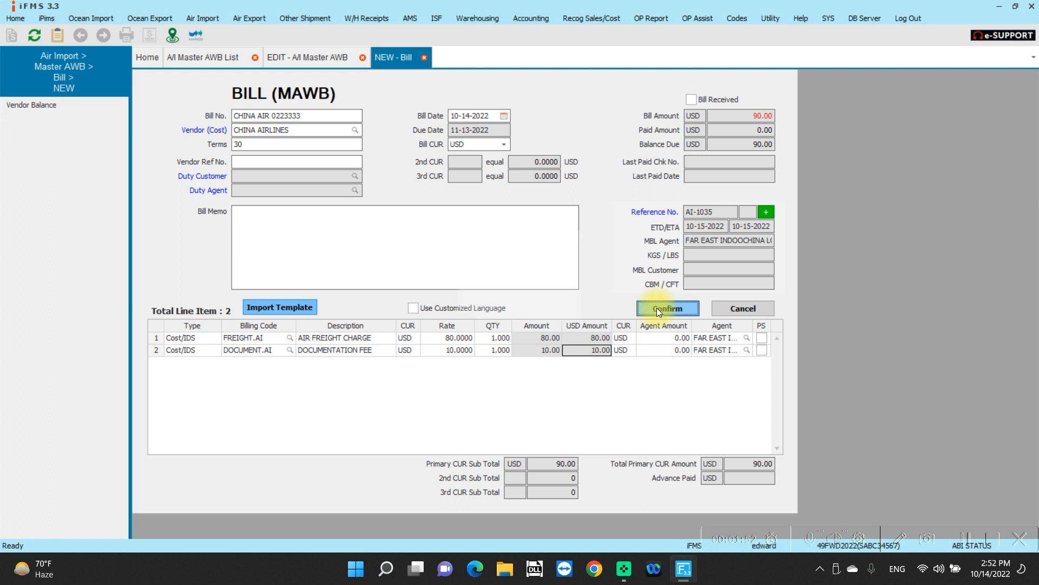
{"action": "left_click", "coordinate": [490, 308]}
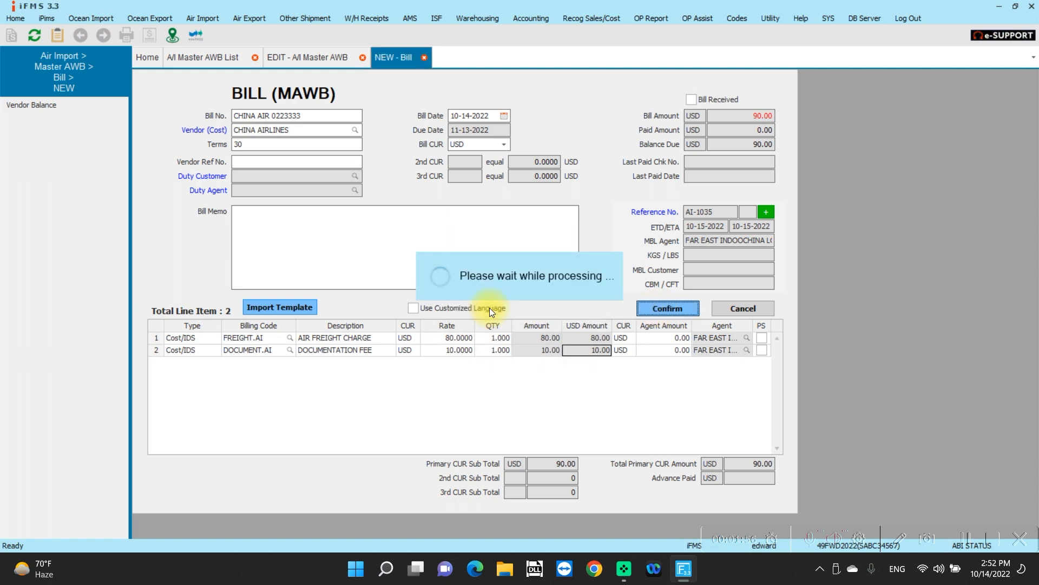
Step: Finish saving the cost bill and decline creating another bill
{"action": "left_click", "coordinate": [505, 308]}
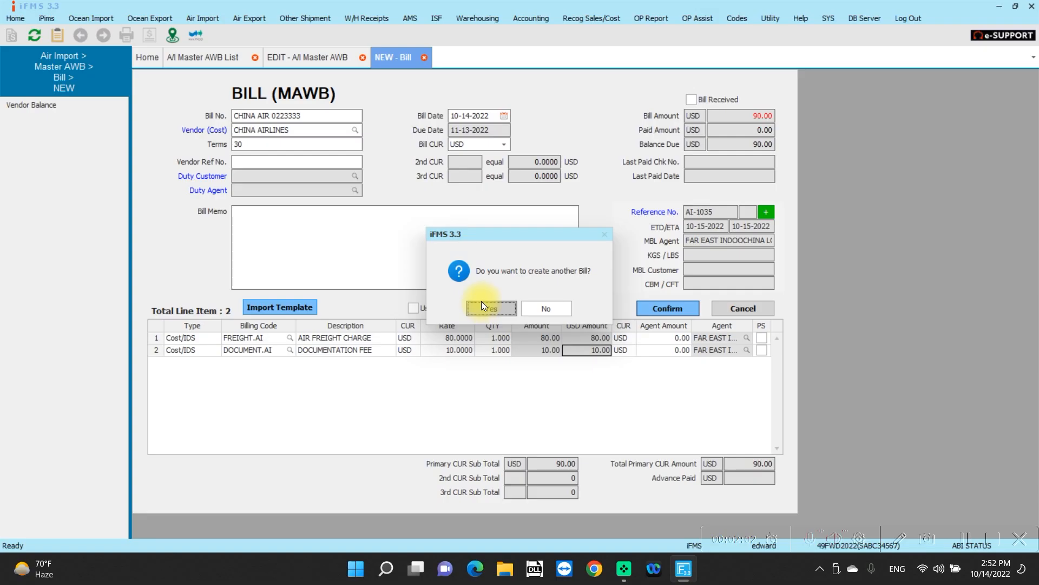
{"action": "left_click", "coordinate": [551, 306]}
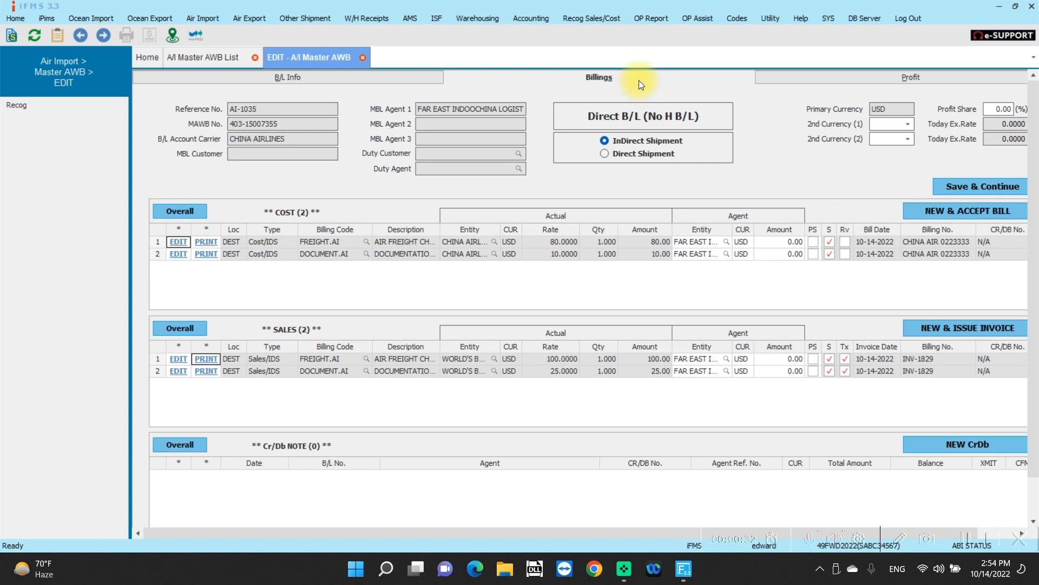
Step: Create a new credit/debit note for the master AWB with a Debit Memo line, billing code FREIGHT.AI, debit amount 80 USD
{"action": "left_click", "coordinate": [950, 448]}
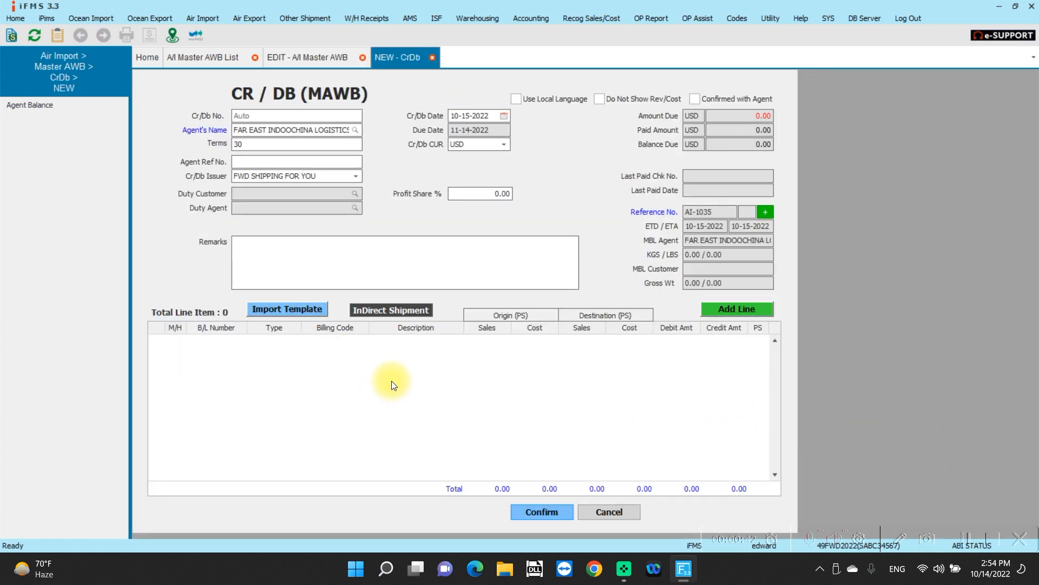
{"action": "left_click", "coordinate": [718, 308]}
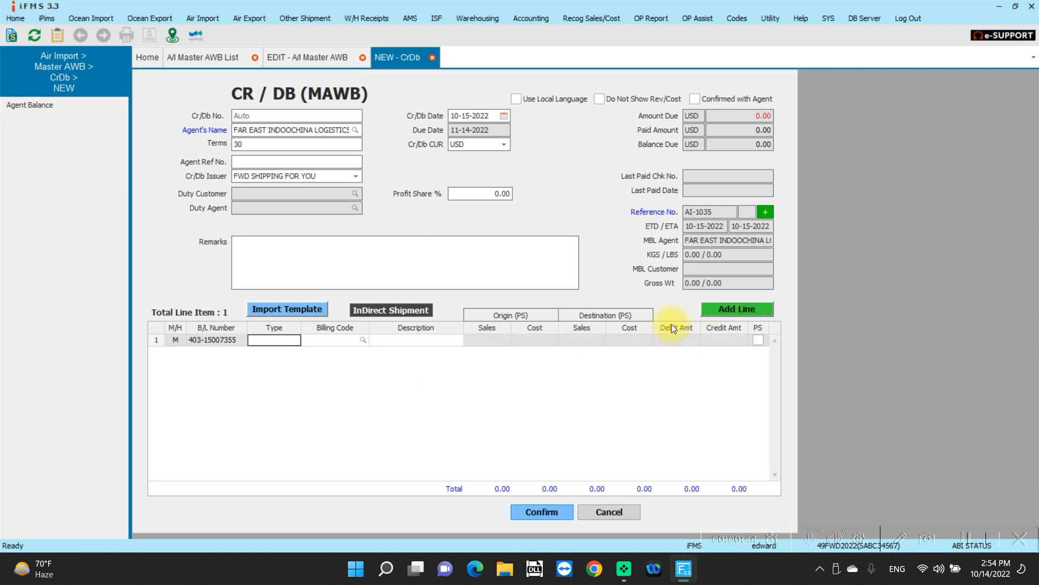
{"action": "left_click", "coordinate": [297, 338]}
{"action": "left_click", "coordinate": [297, 338]}
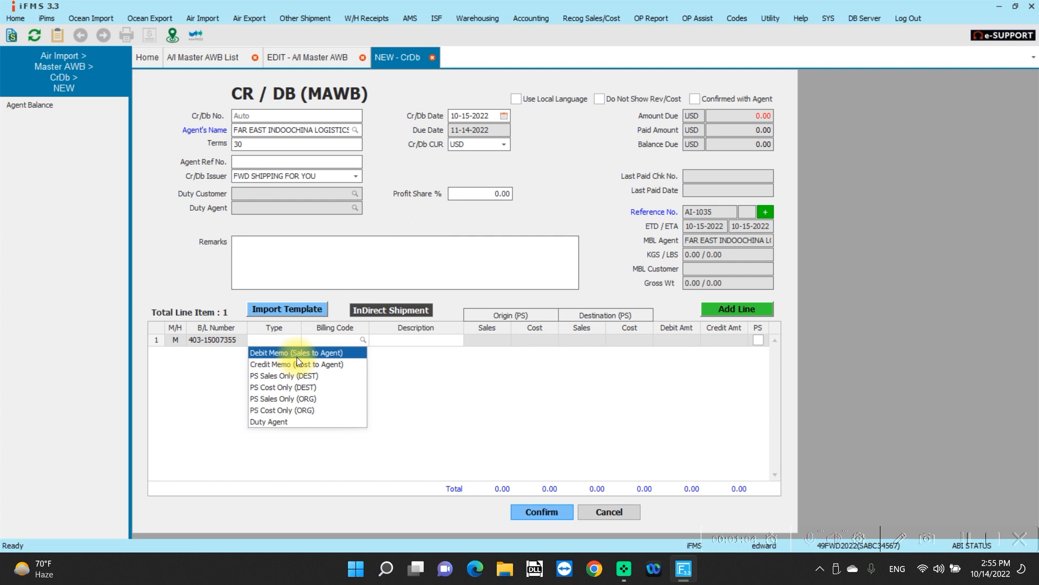
{"action": "left_click", "coordinate": [296, 355]}
{"action": "type", "text": "FRE"}
{"action": "key", "text": "Return"}
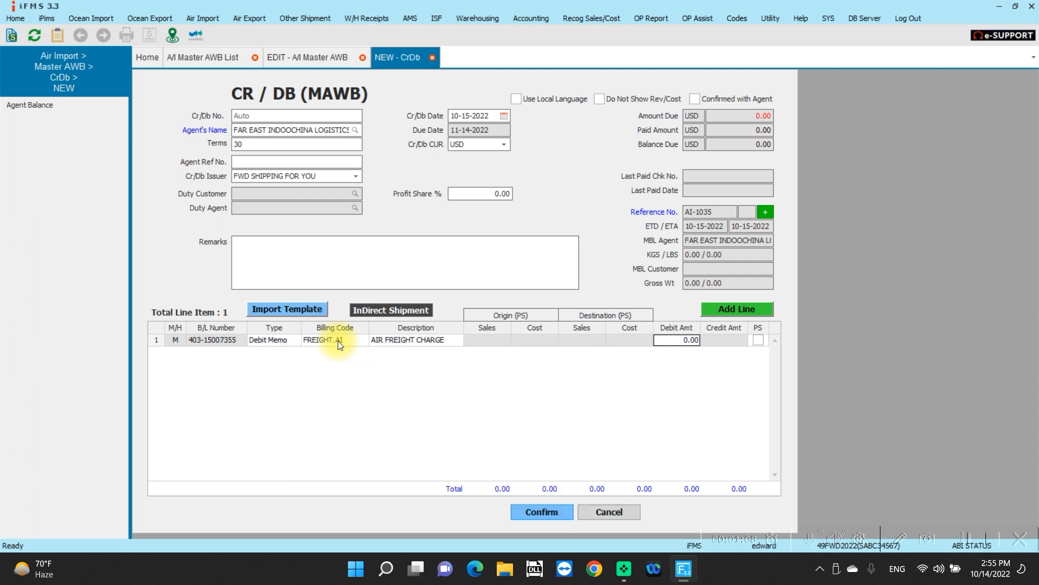
{"action": "type", "text": "80"}
{"action": "key", "text": "Tab"}
{"action": "key", "text": "Tab"}
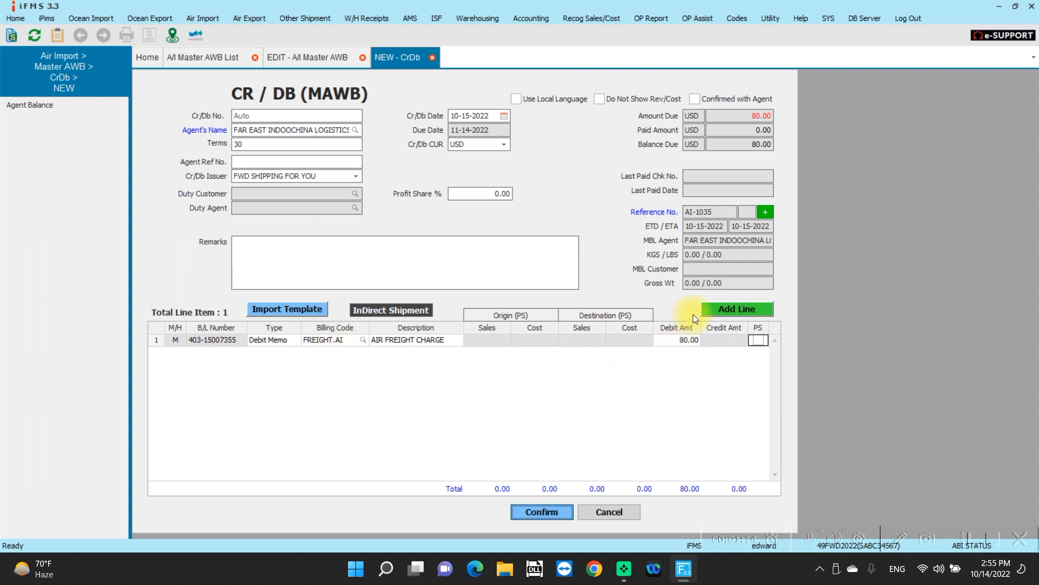
Step: Add a second line to the note as Credit Memo (Cost to Agent) with billing code FREIGHT.AI and credit amount 65 USD
{"action": "left_click", "coordinate": [716, 308]}
{"action": "left_click", "coordinate": [266, 355]}
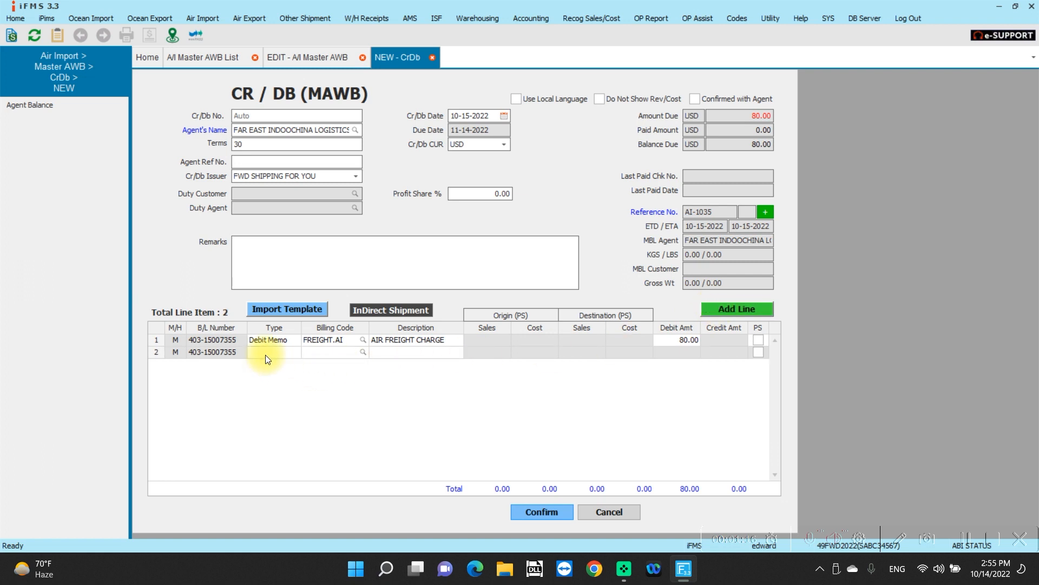
{"action": "left_click", "coordinate": [266, 354]}
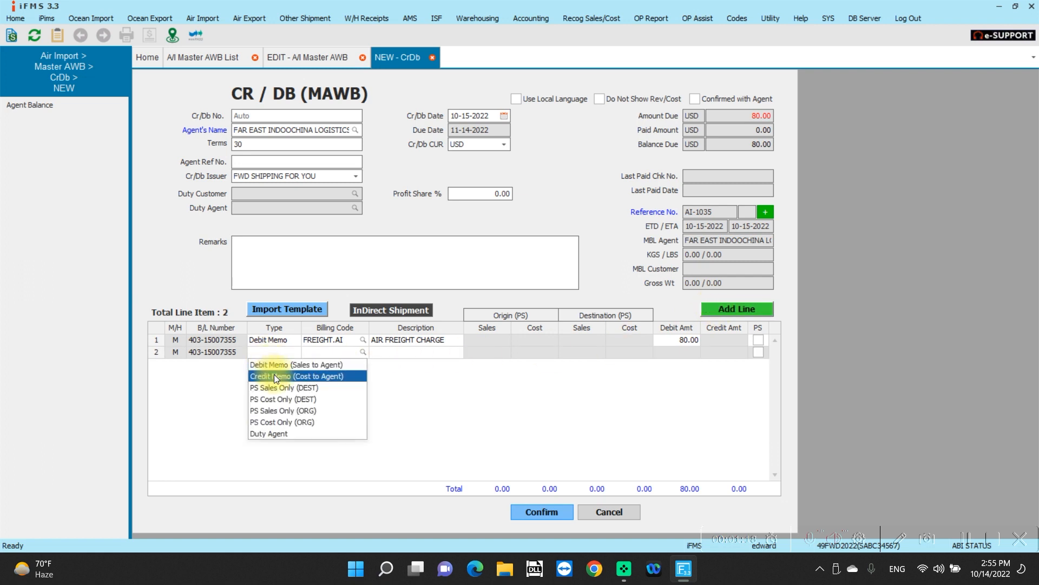
{"action": "left_click", "coordinate": [274, 374]}
{"action": "left_click", "coordinate": [343, 354]}
{"action": "type", "text": "FREIGHT"}
{"action": "key", "text": "Return"}
{"action": "key", "text": "Return"}
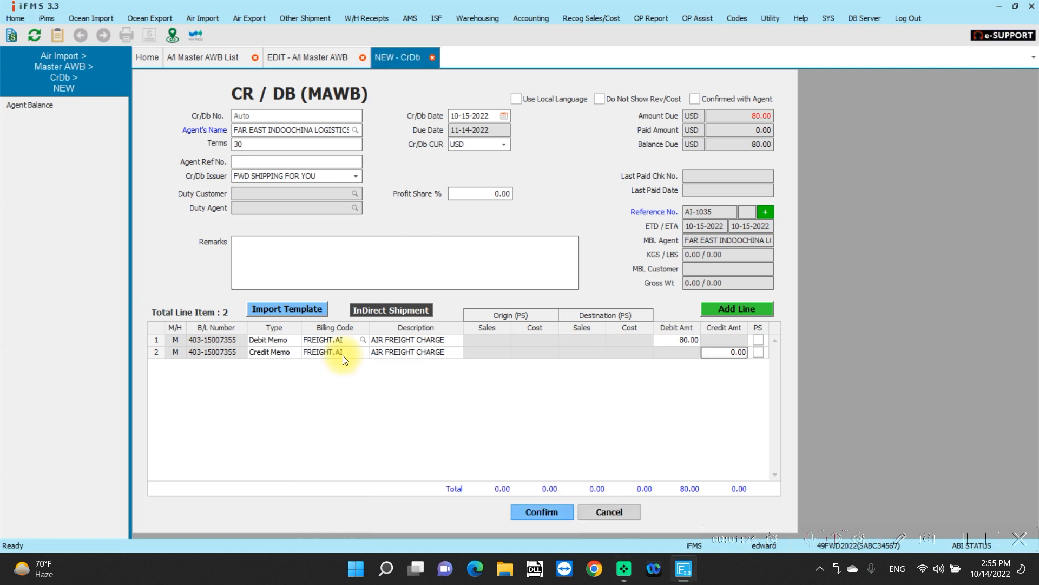
{"action": "type", "text": "65"}
{"action": "key", "text": "Return"}
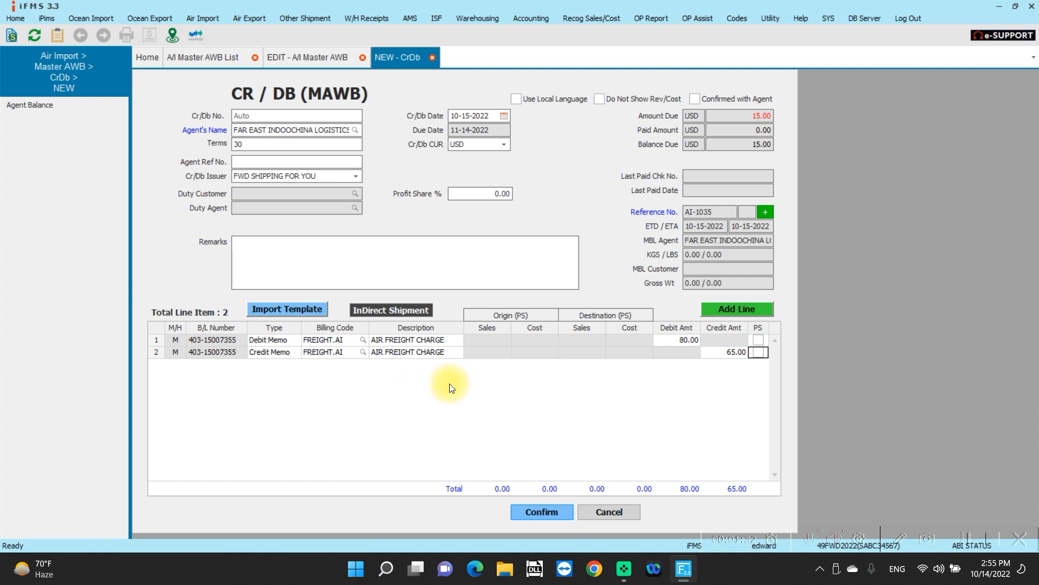
Step: Confirm and save the agent's credit/debit note
{"action": "left_click", "coordinate": [548, 515]}
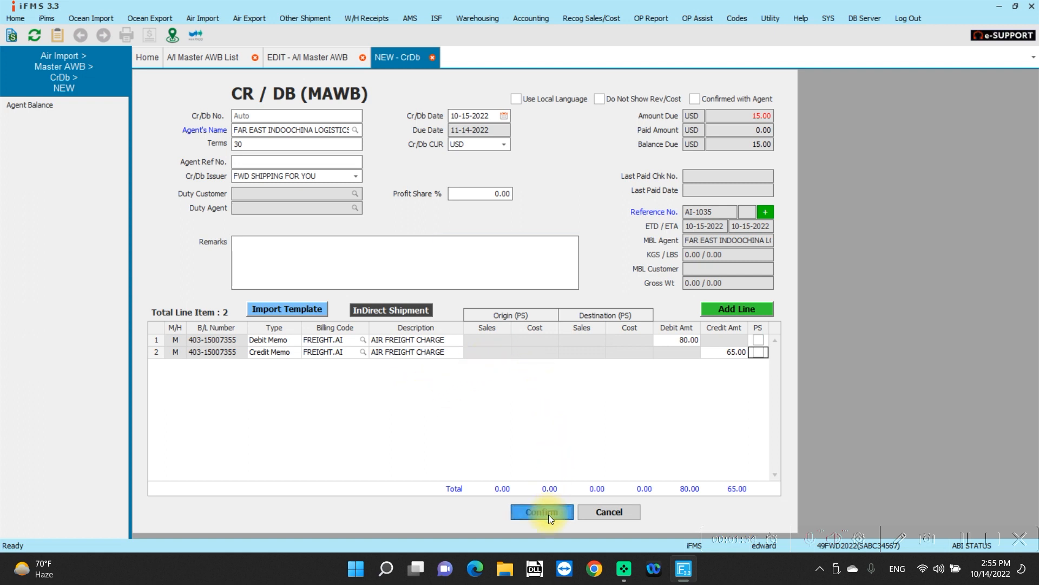
{"action": "left_click", "coordinate": [489, 308]}
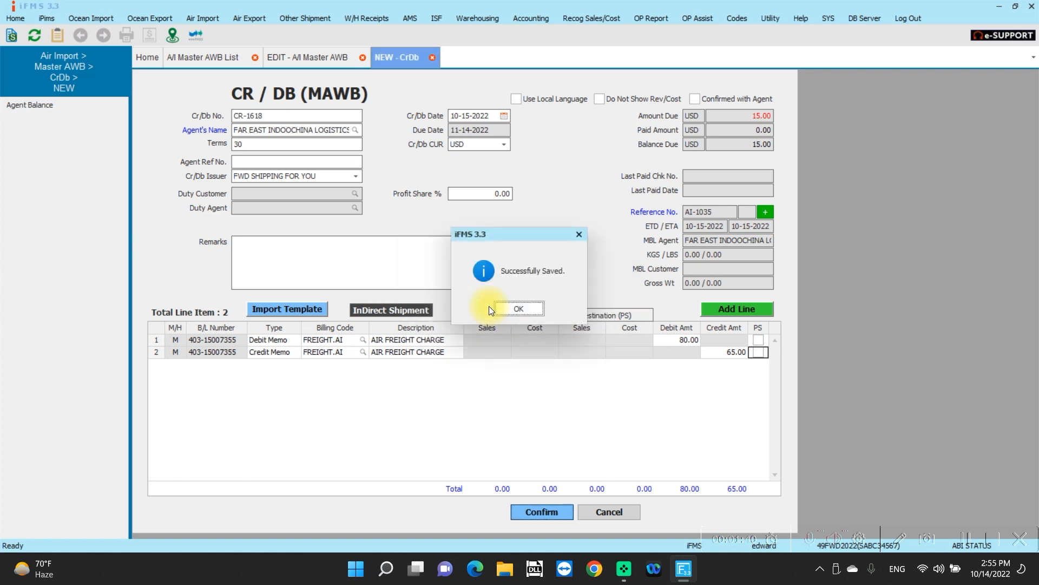
{"action": "left_click", "coordinate": [509, 304]}
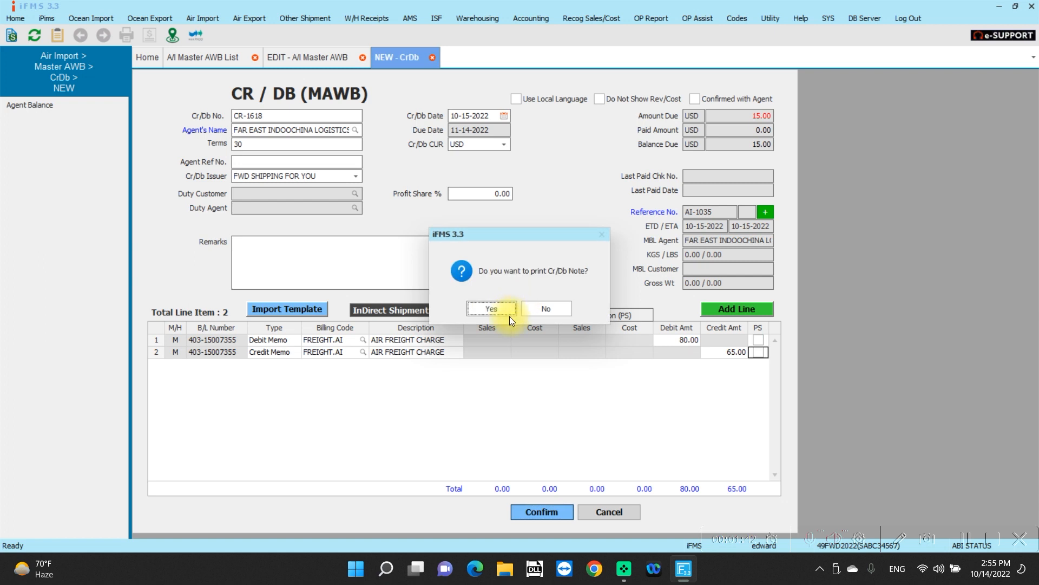
Step: Open the saved note's print preview, enlarge it to 90%, and examine the debit and credit lines and the balance due
{"action": "left_click", "coordinate": [487, 309]}
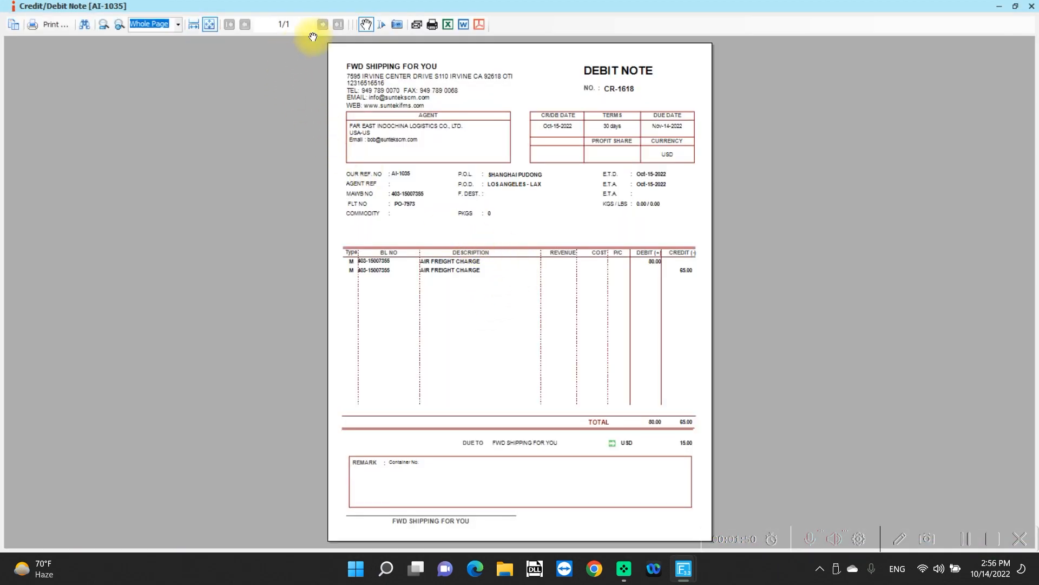
{"action": "left_click", "coordinate": [119, 25]}
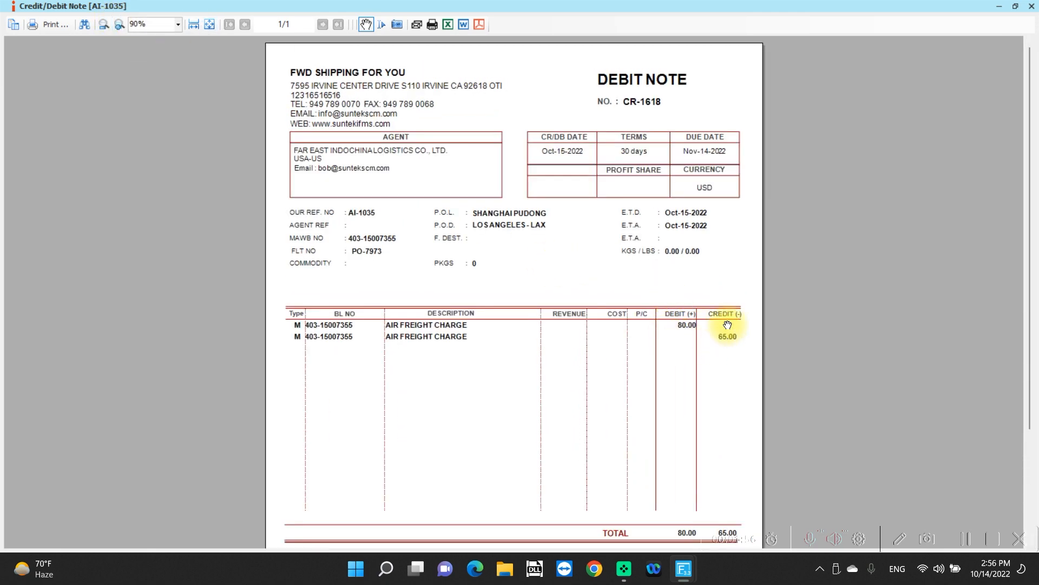
{"action": "scroll", "coordinate": [727, 325], "scroll_direction": "down", "scroll_amount": 3}
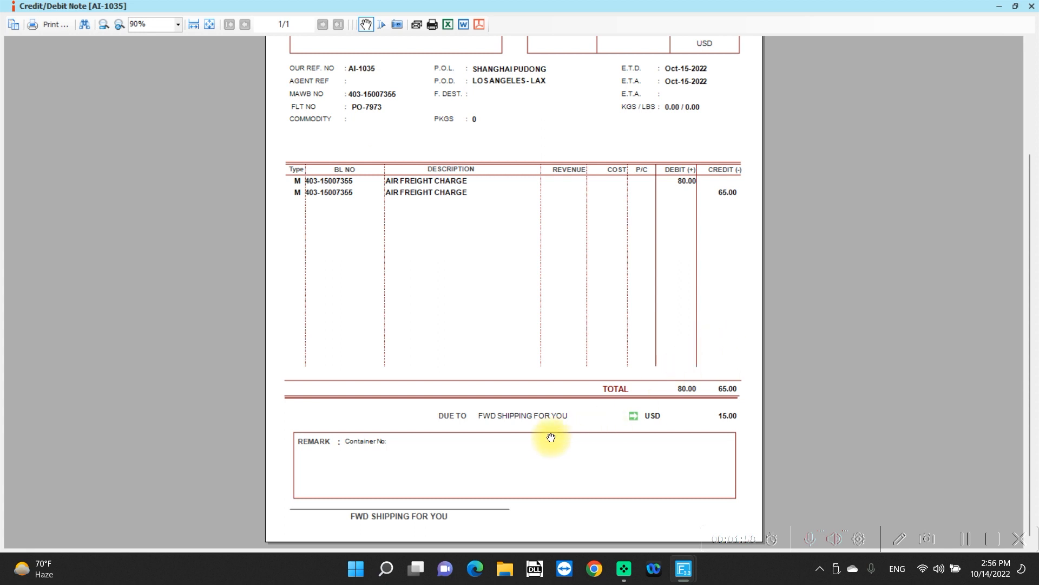